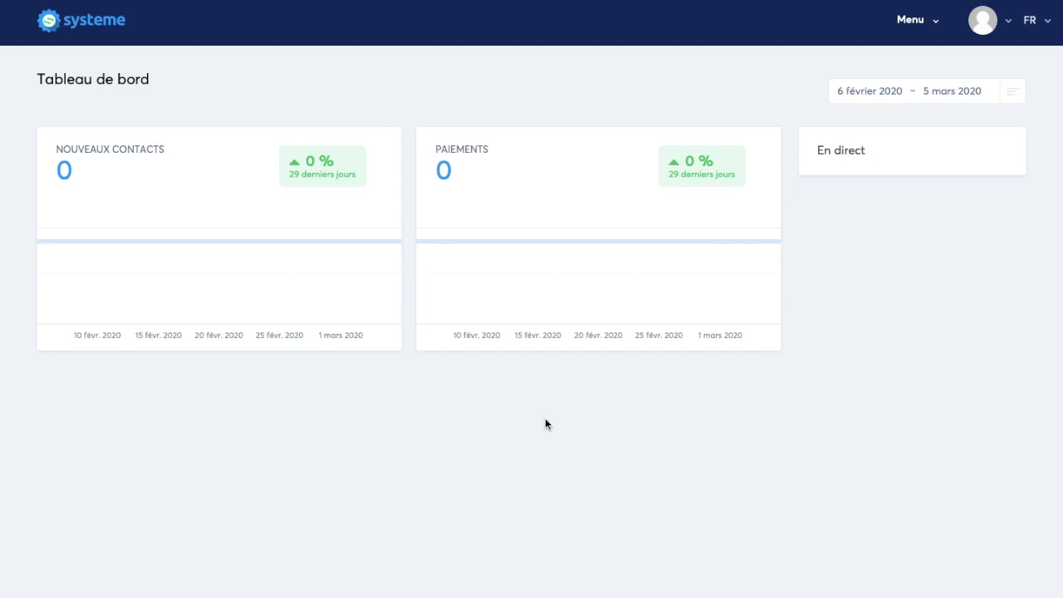
- Open the contact list and look through the available contact filters from Email to Envoyé par l'affilié
click(922, 22)
click(895, 121)
click(899, 145)
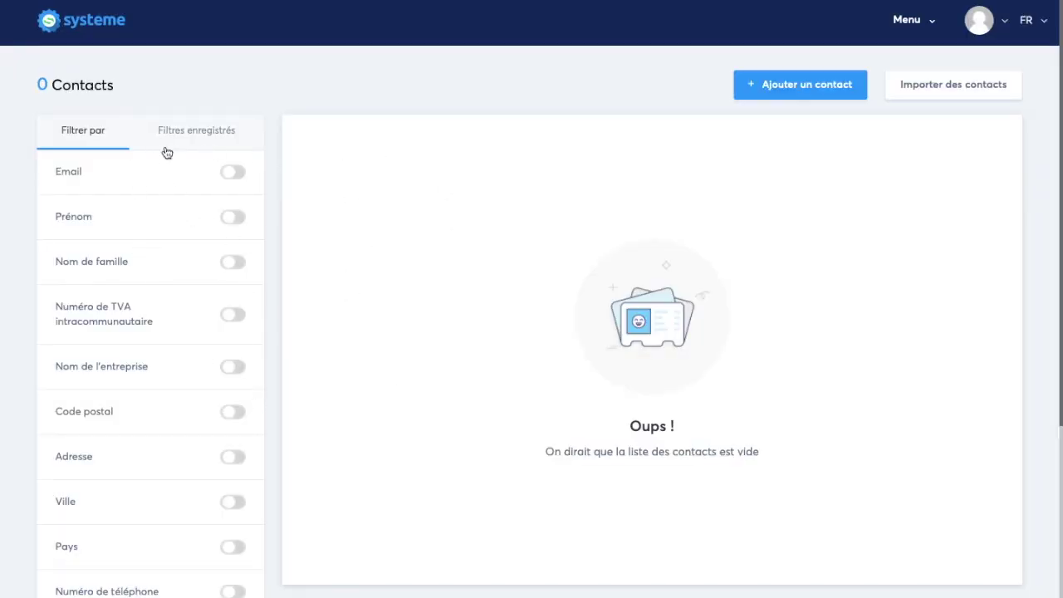
scroll(139, 252, down, 5)
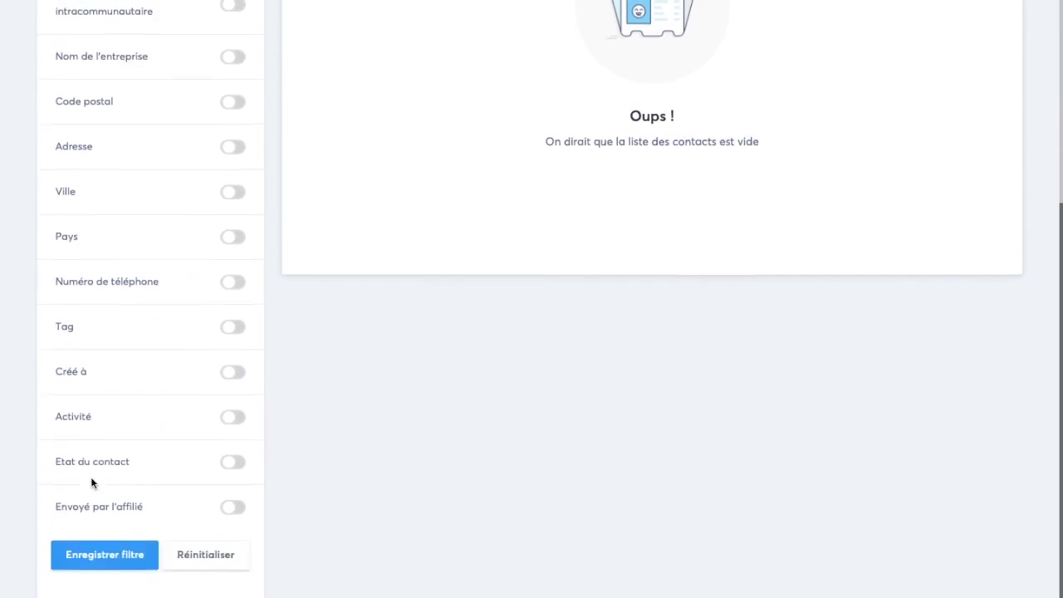
scroll(434, 225, up, 5)
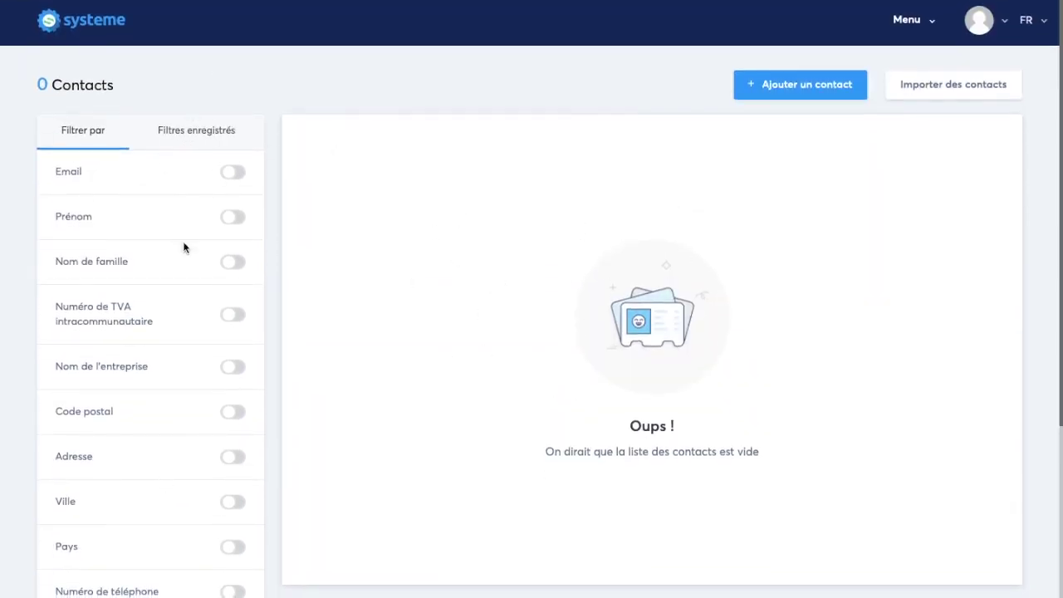
scroll(190, 266, down, 5)
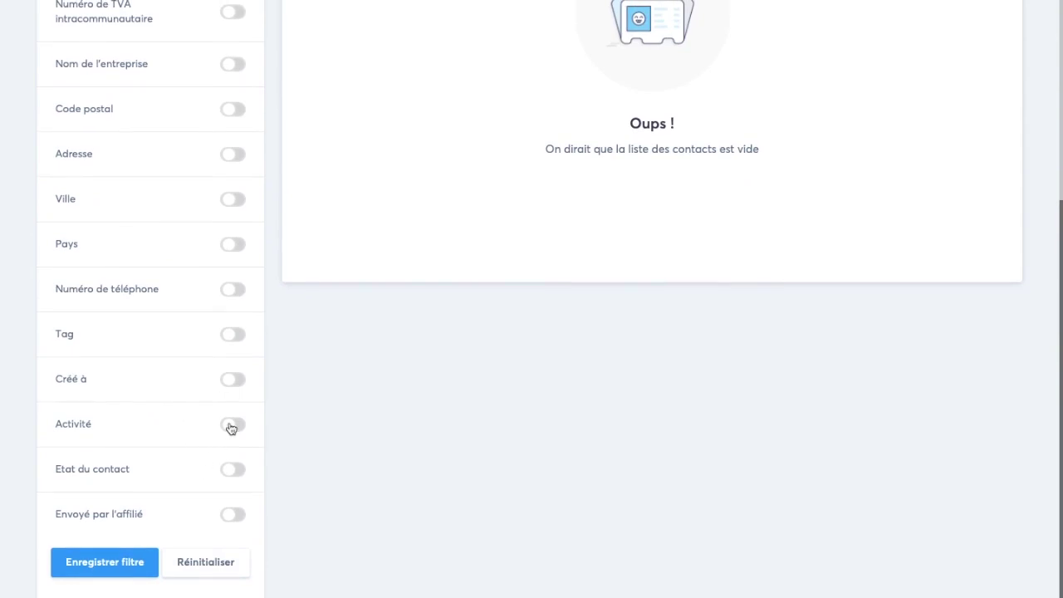
- Enable the Tag filter for contacts to inspect its tag choices, and check the saved filters
click(231, 334)
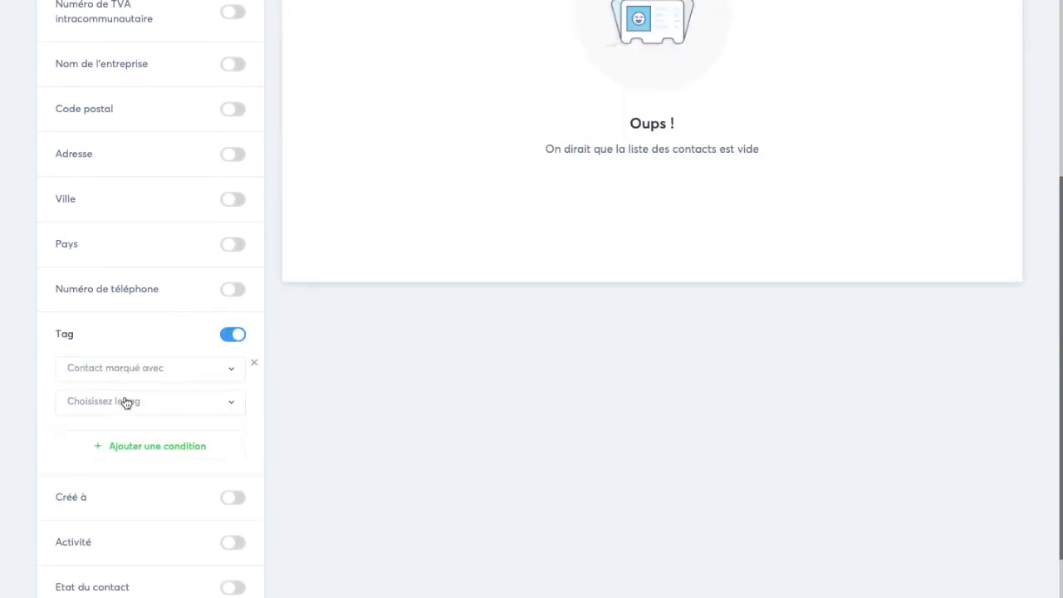
click(125, 402)
click(146, 427)
scroll(183, 485, down, 2)
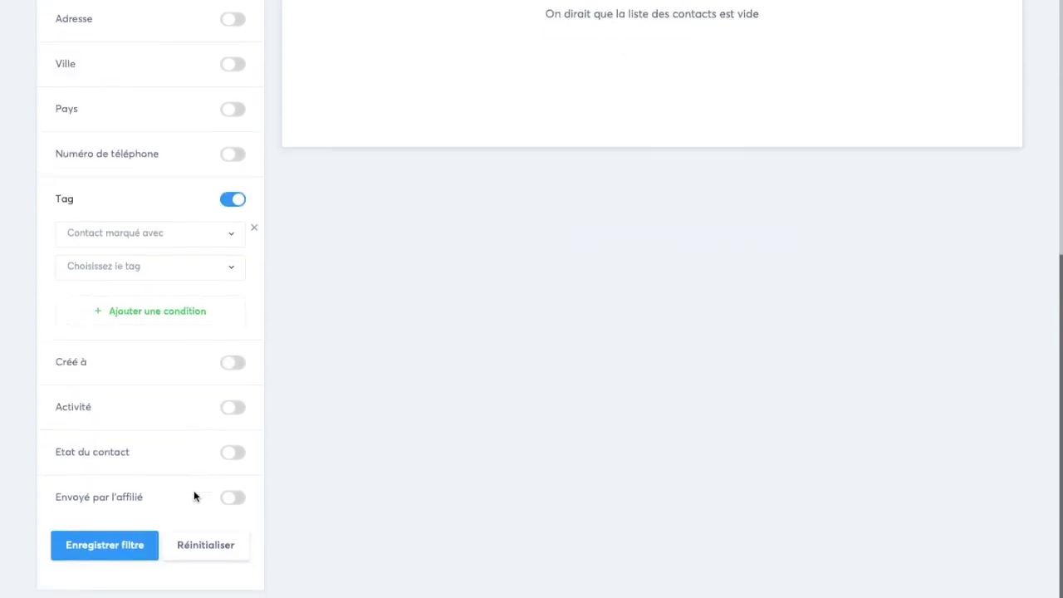
click(124, 569)
scroll(294, 347, up, 5)
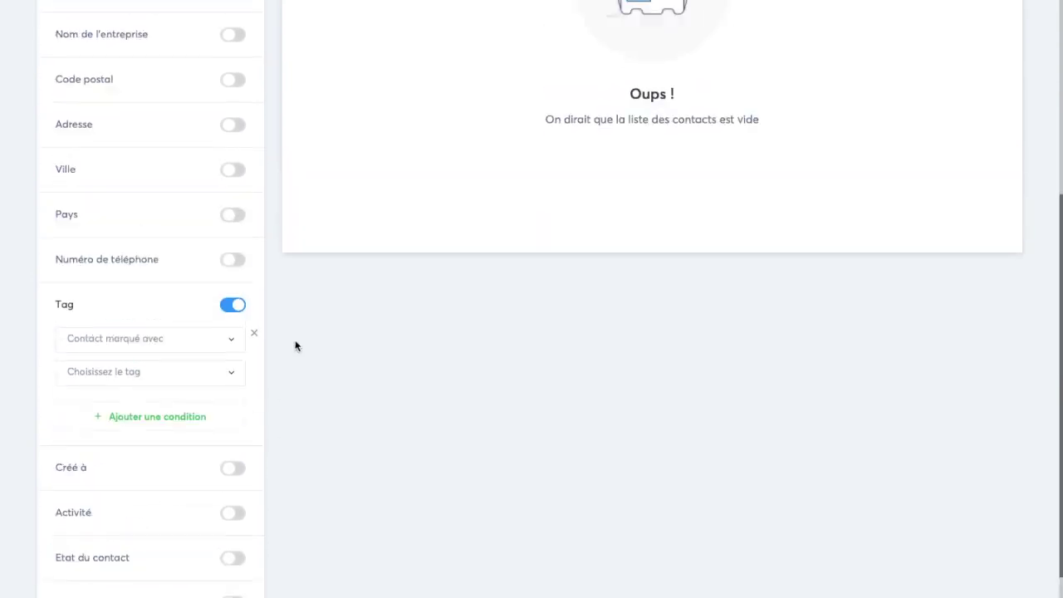
click(195, 133)
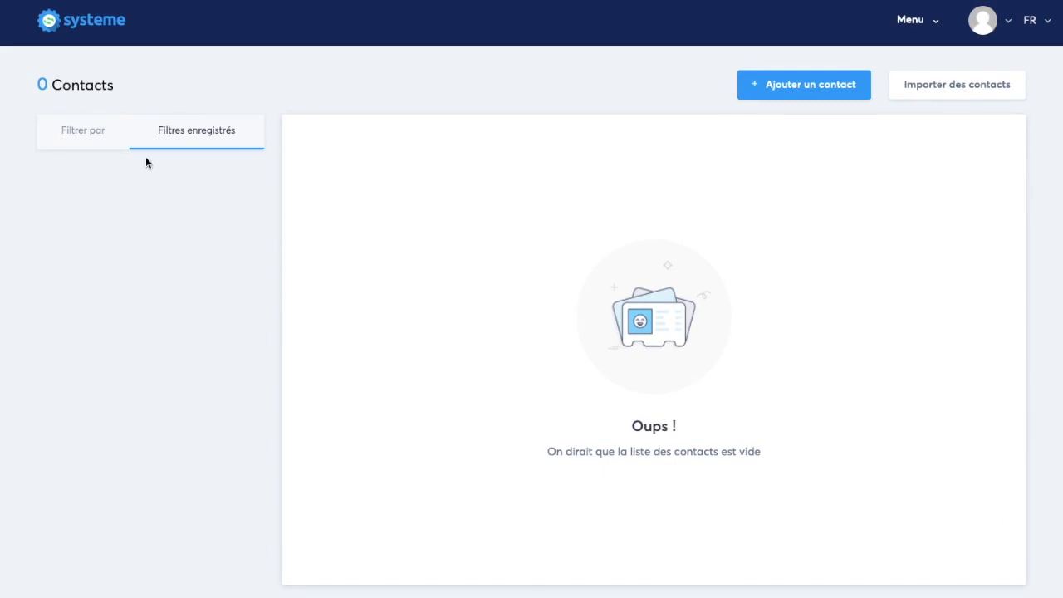
click(99, 130)
- Open the page for managing contact tags
mouse_move(908, 30)
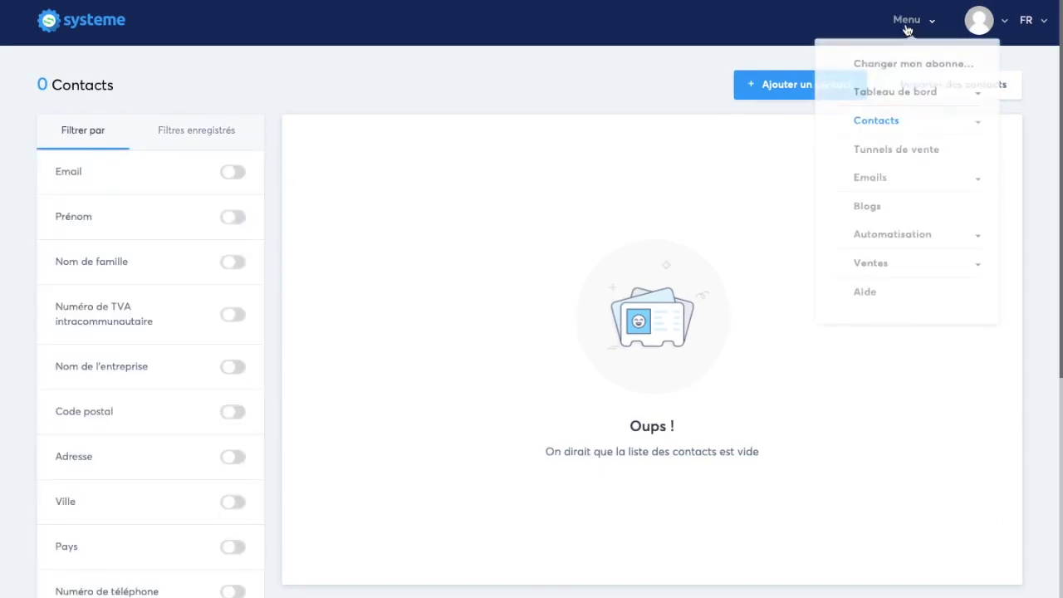
click(882, 123)
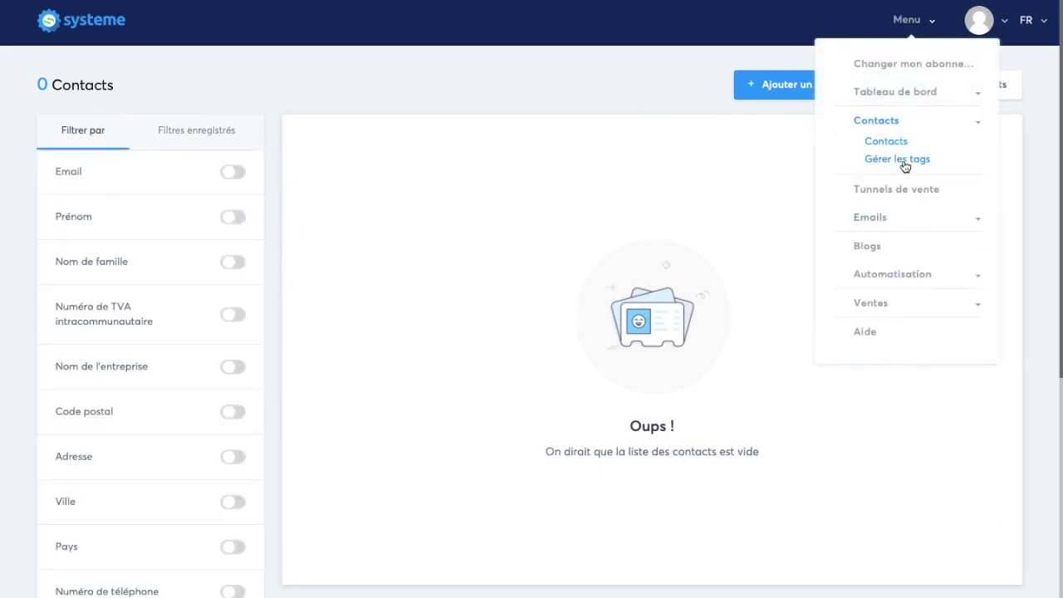
click(906, 160)
- Create and save a new tag named "Ebook système io"
click(978, 93)
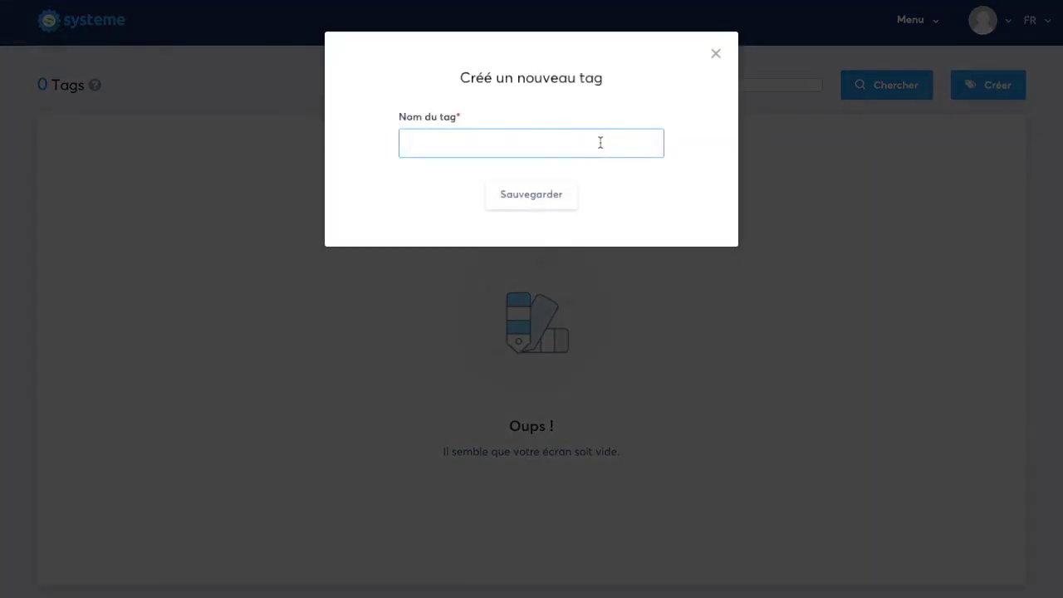
text(E)
text(book)
text( formation)
key(BackSpace)
key(BackSpace)
key(BackSpace)
key(BackSpace)
text(systé)
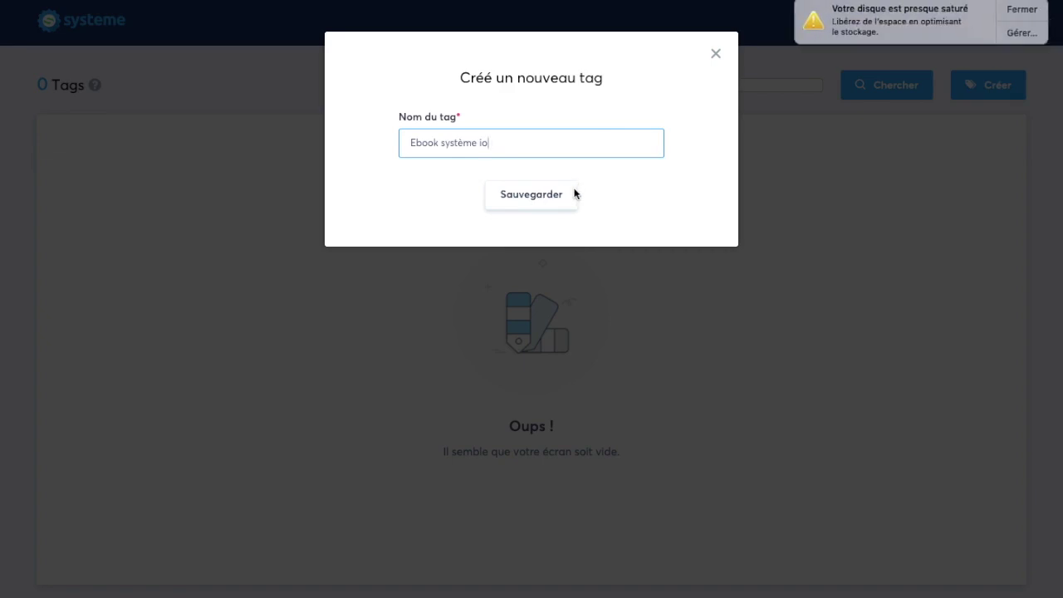
click(1023, 10)
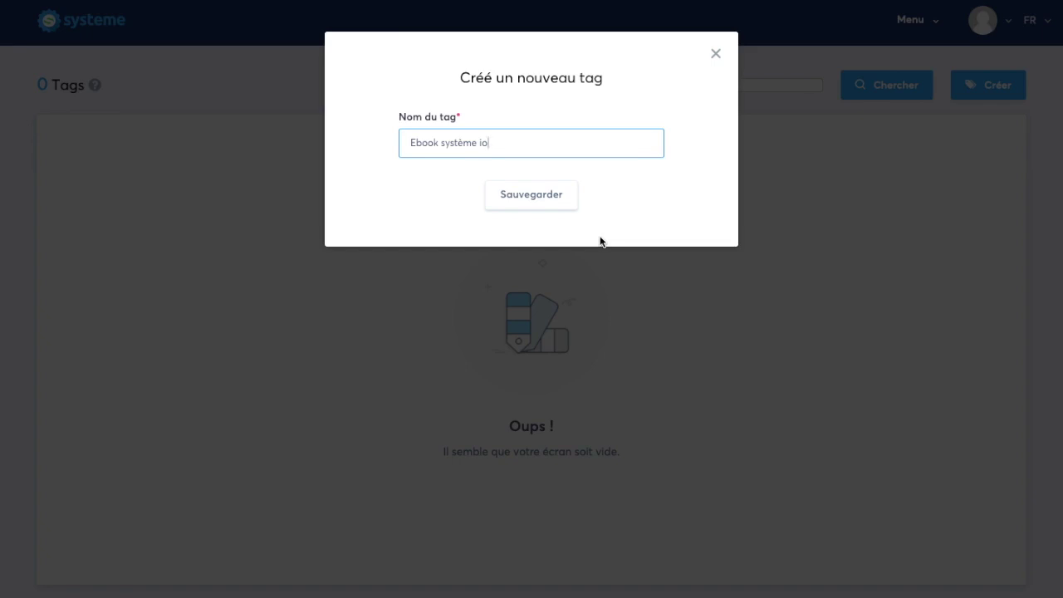
drag(440, 147, 504, 157)
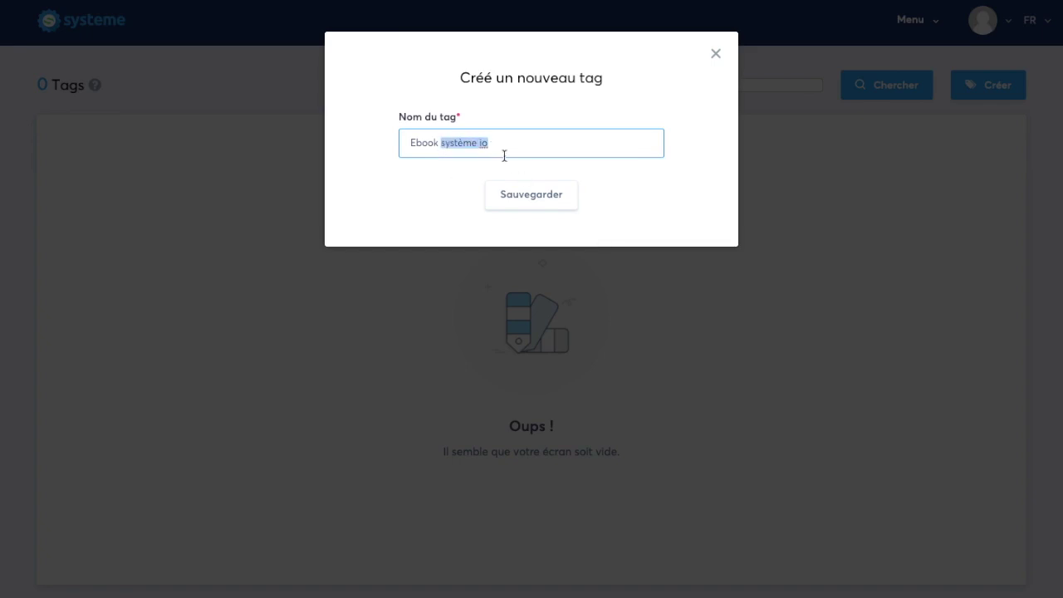
click(463, 171)
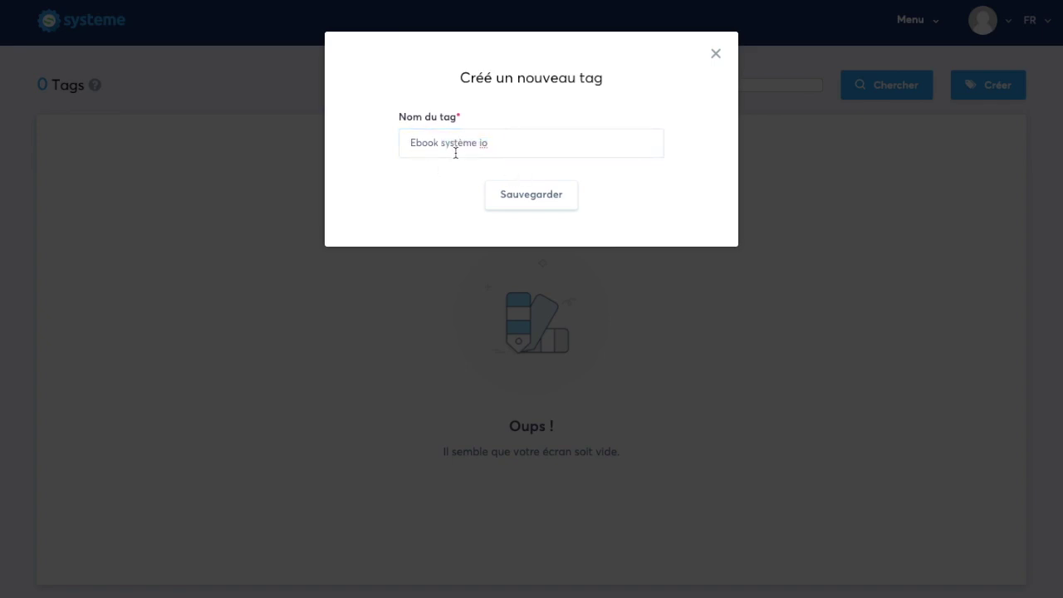
click(528, 203)
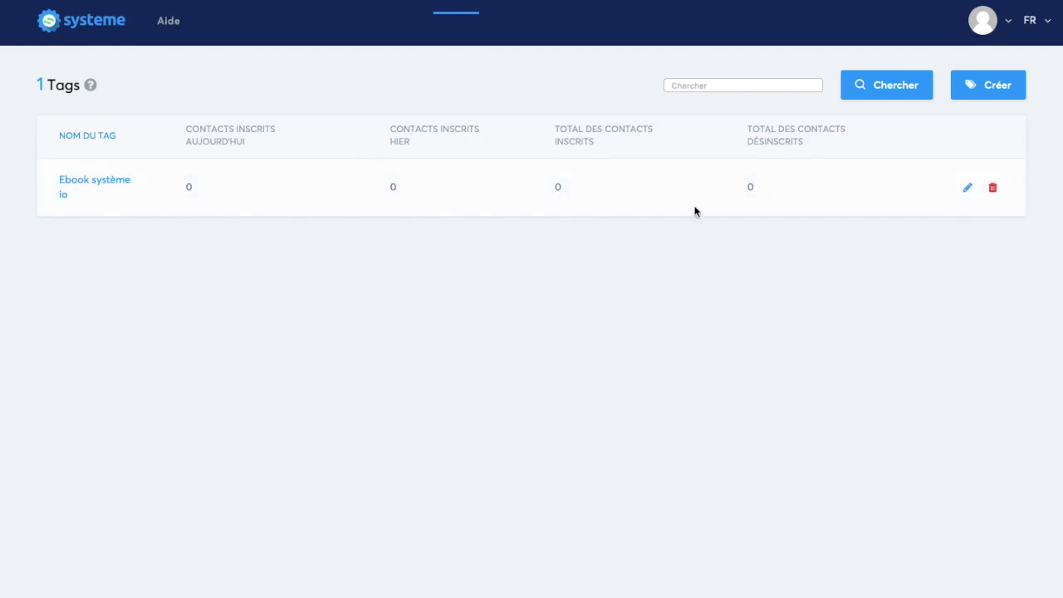
- Create and save a second tag named "Client formation productivité"
mouse_move(869, 212)
click(995, 85)
text(Client formation)
key(BackSpace)
text(on)
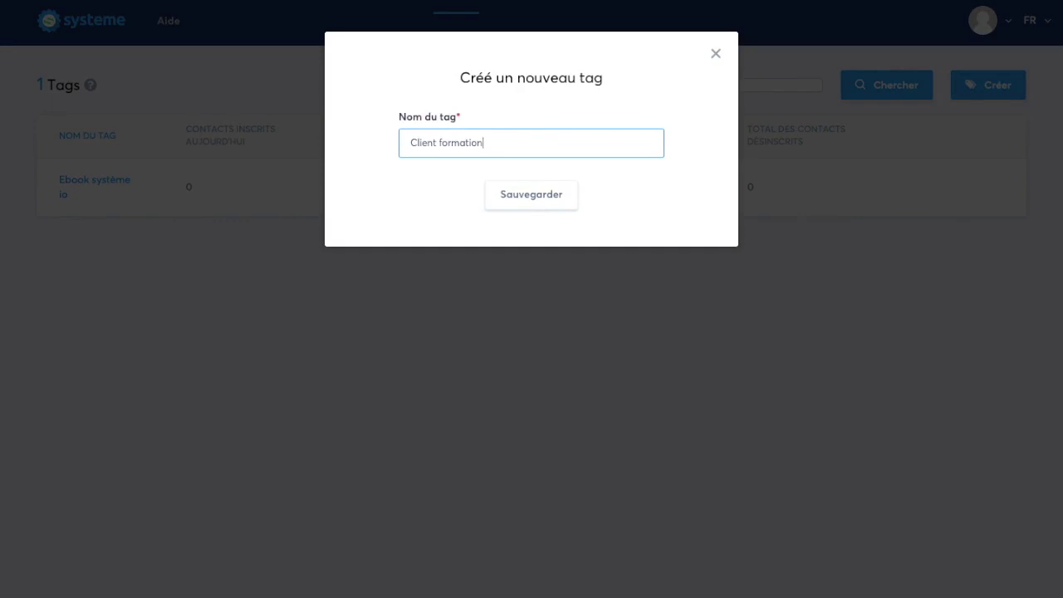
text( productivité)
click(528, 197)
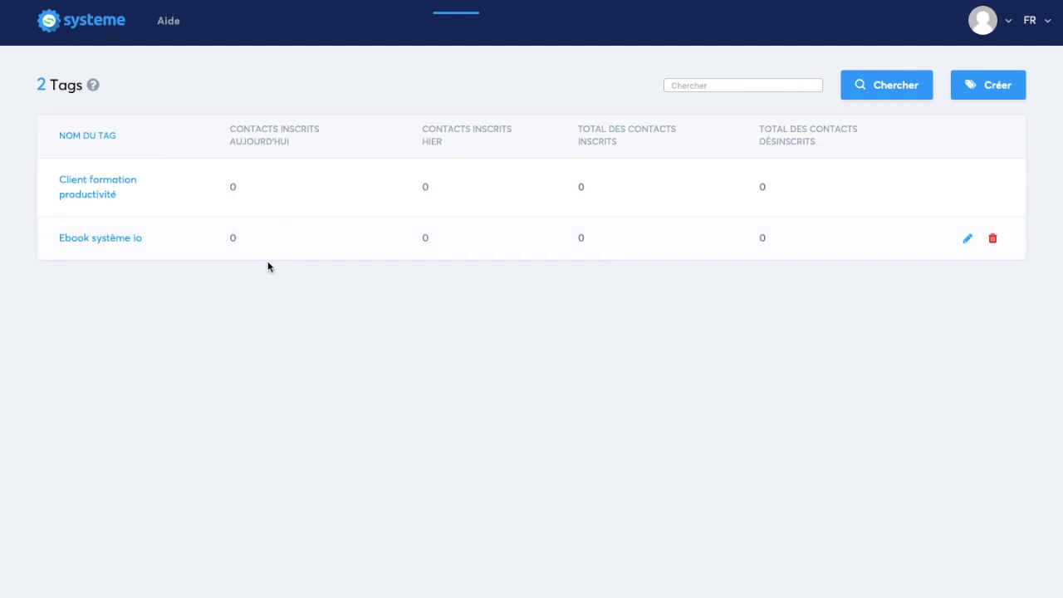
- Go to the newsletters and start creating a new newsletter
click(986, 22)
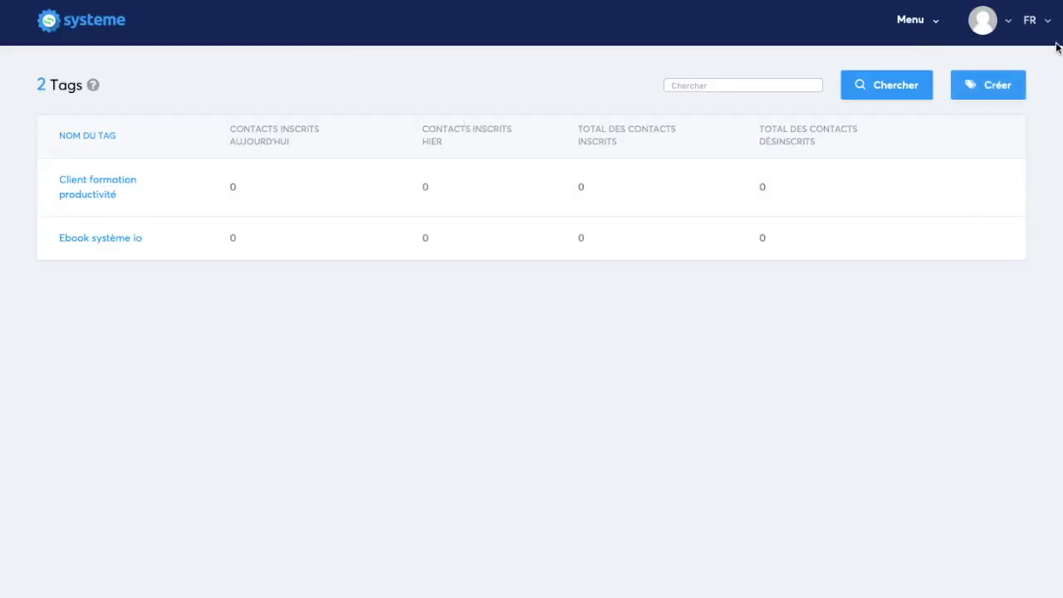
mouse_move(914, 32)
mouse_move(883, 177)
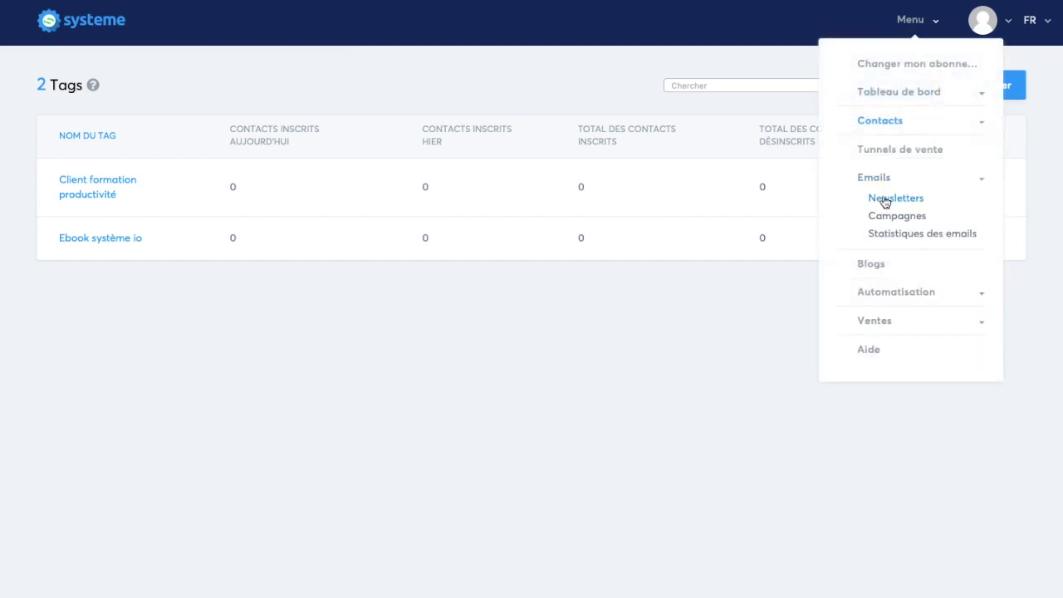
click(885, 199)
click(985, 83)
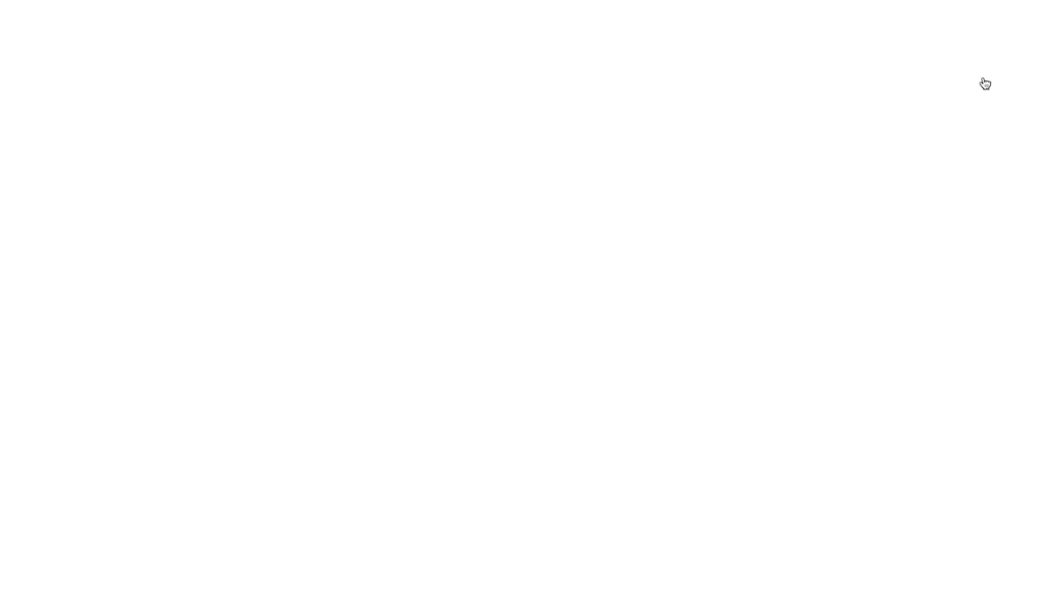
- Set the newsletter's recipients to include the tag "Ebook système io" and exclude the tag "Client formation productivité"
scroll(725, 360, down, 2)
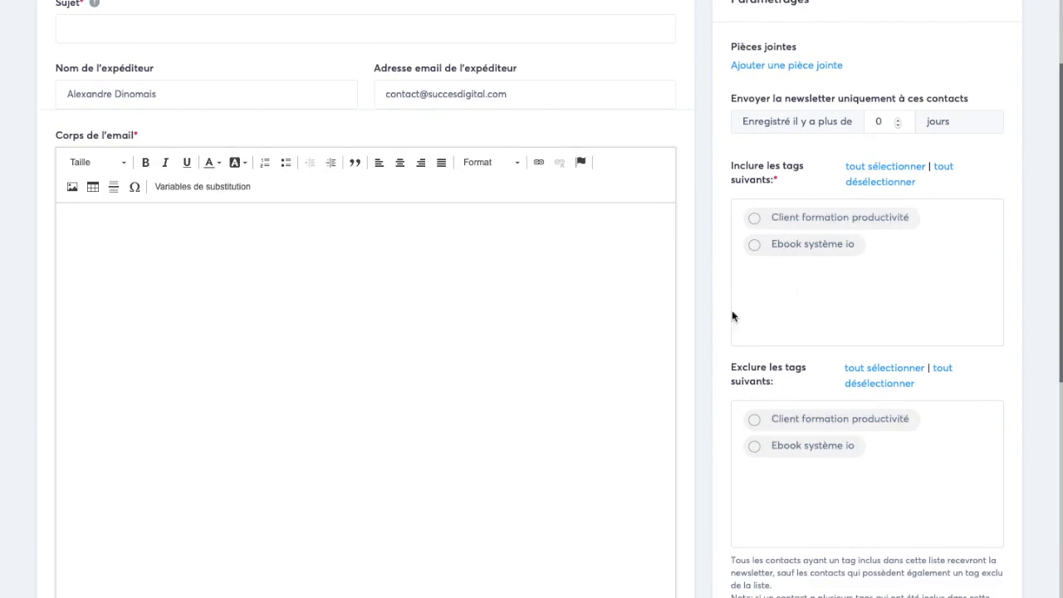
scroll(712, 242, down, 2)
scroll(728, 181, up, 1)
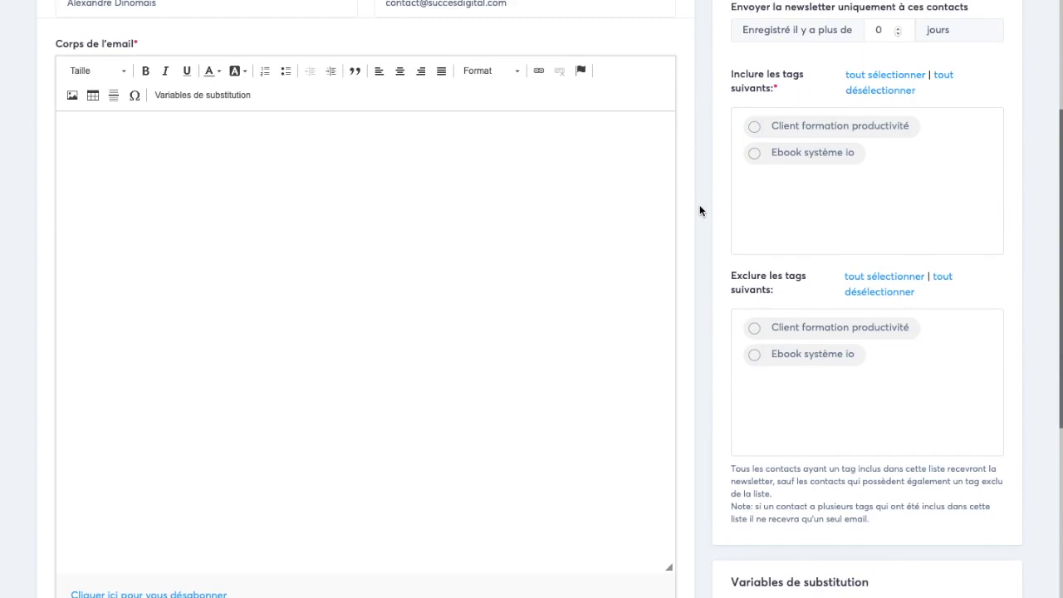
click(800, 131)
click(778, 130)
click(756, 153)
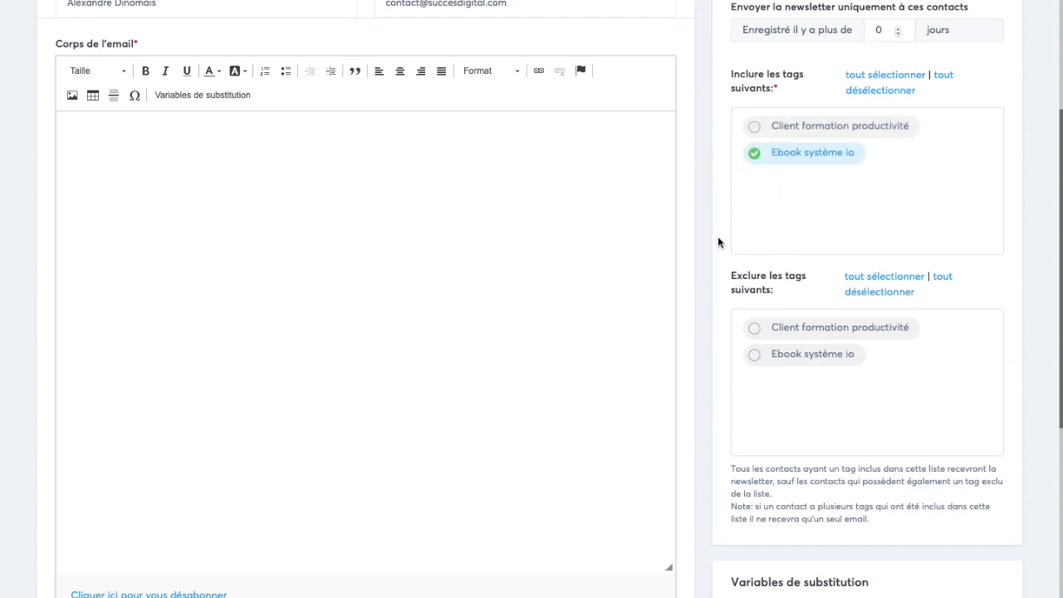
click(773, 330)
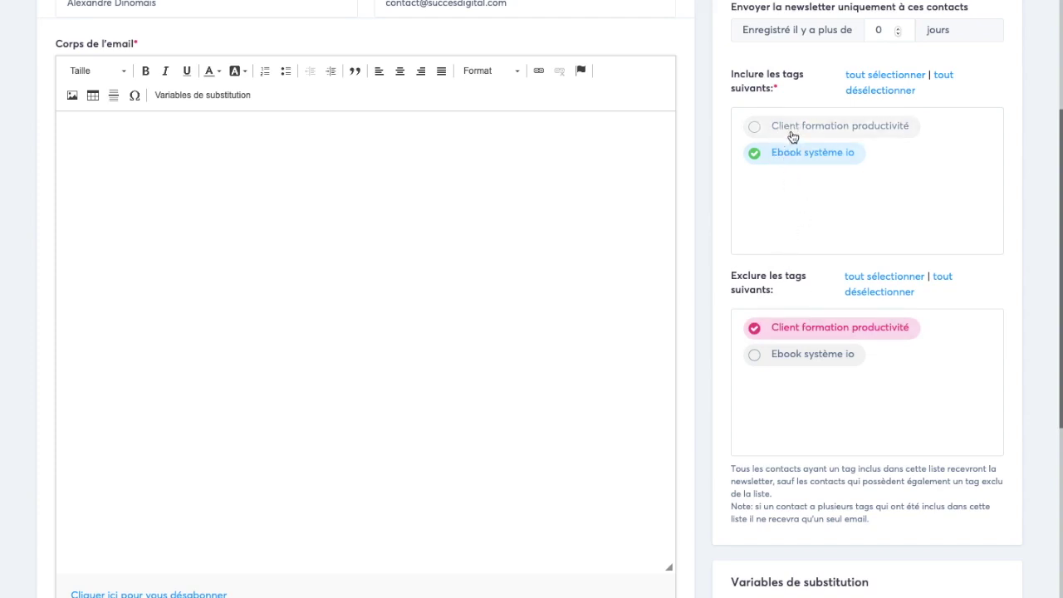
click(868, 75)
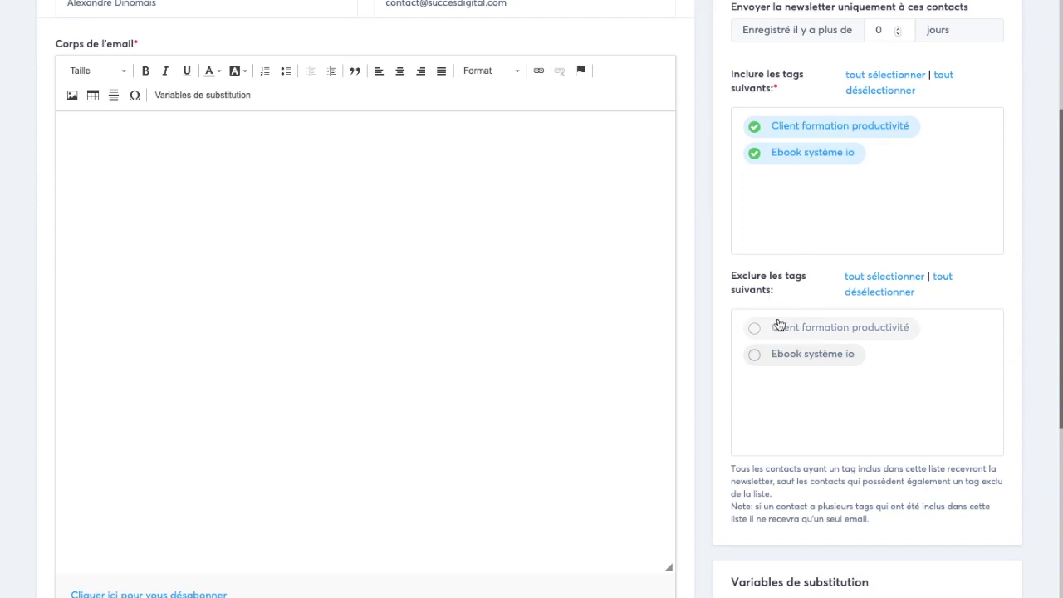
click(876, 335)
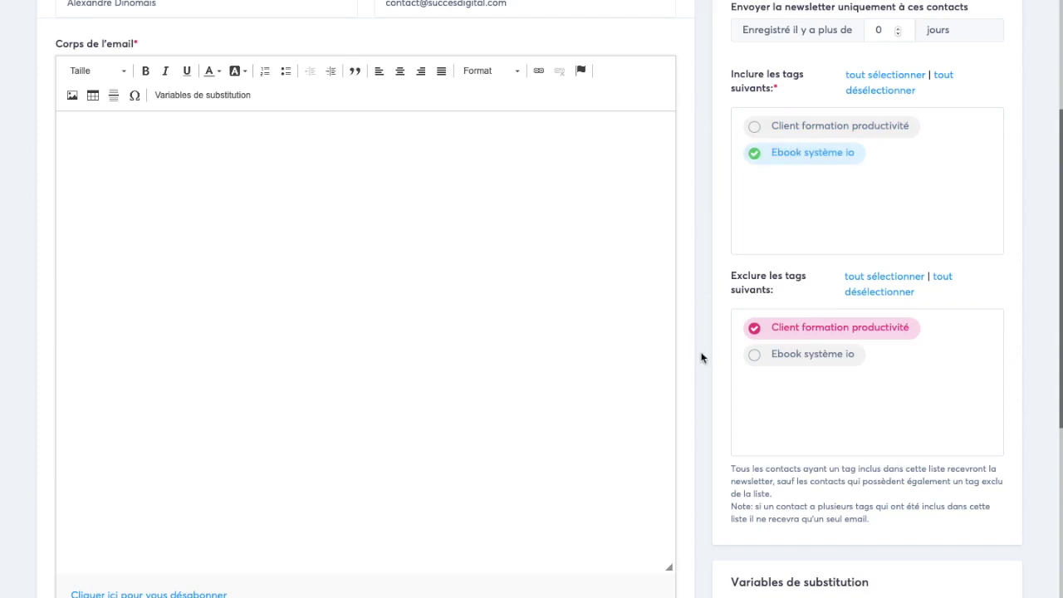
- Leave the newsletter form without saving and return to the dashboard
scroll(708, 311, up, 3)
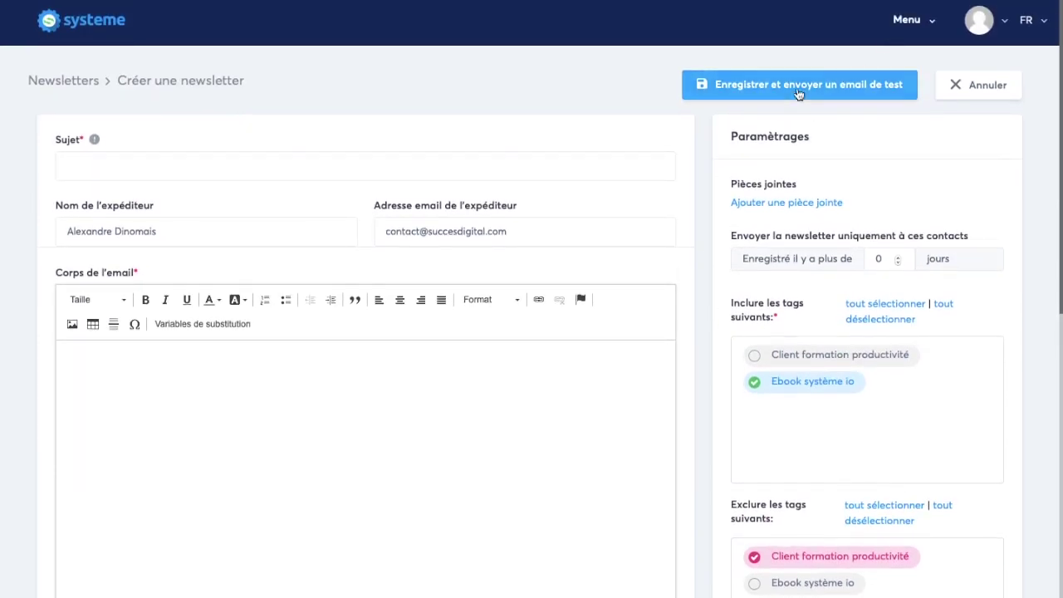
click(897, 23)
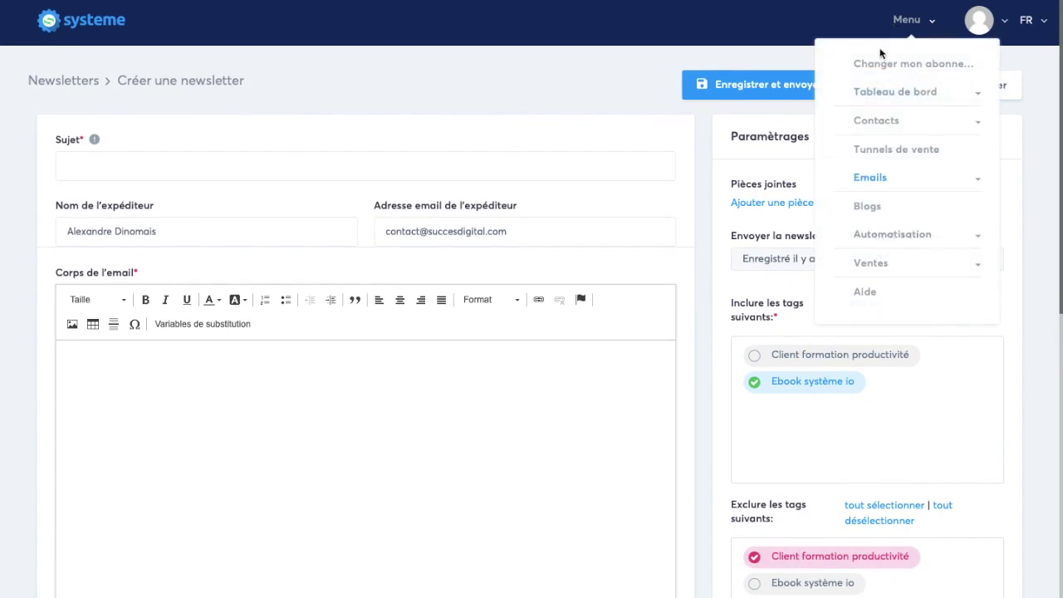
click(885, 95)
click(878, 112)
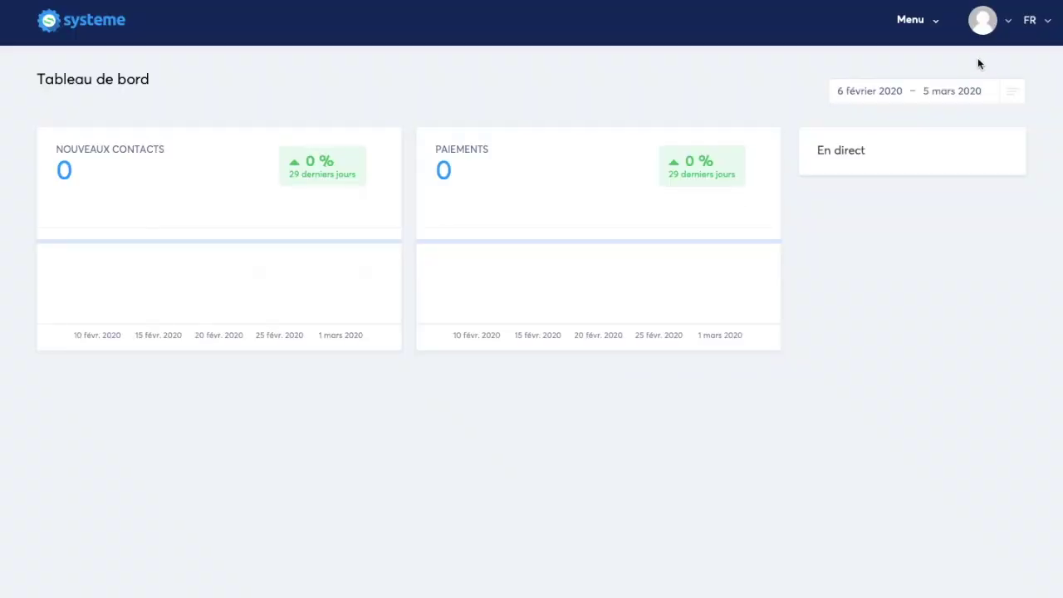
- Return to the tag management page to view the list of tags
click(912, 24)
click(905, 124)
click(895, 159)
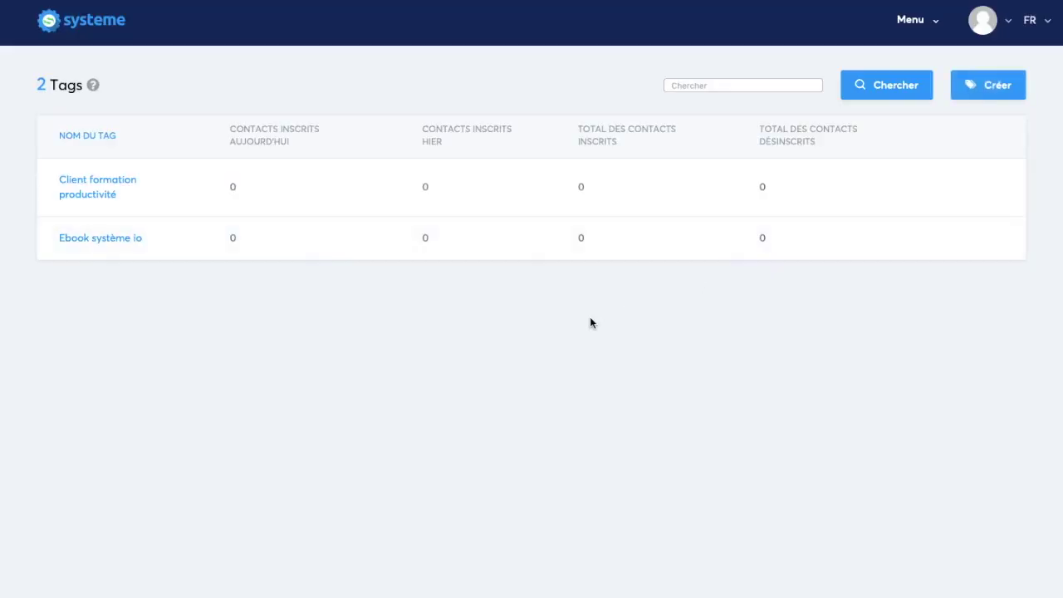